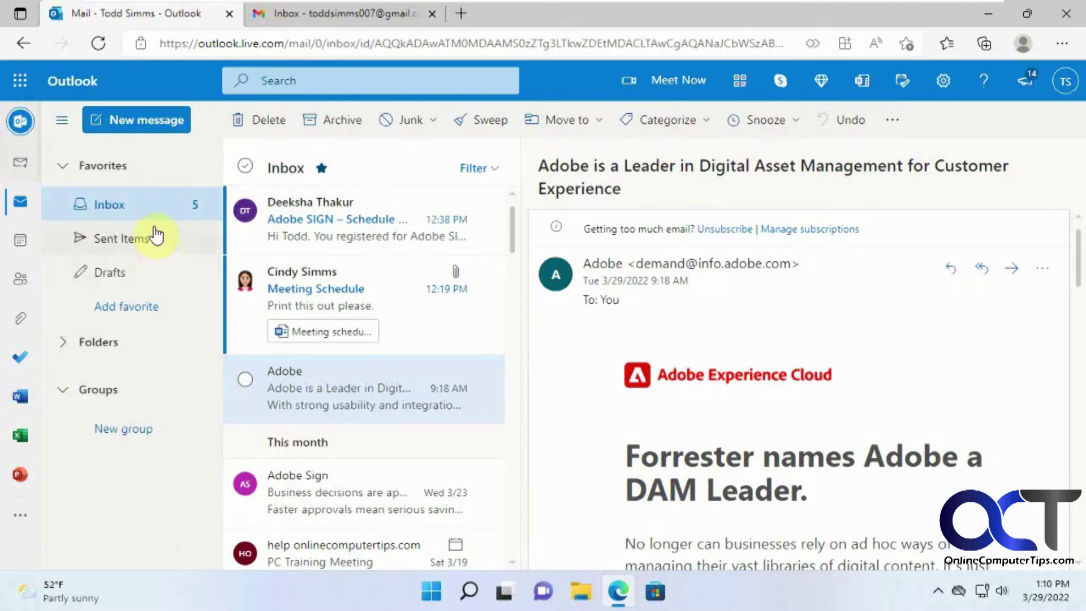
- Use the Microsoft account panel to look at the Gmail tab, then return to Outlook
click(1067, 84)
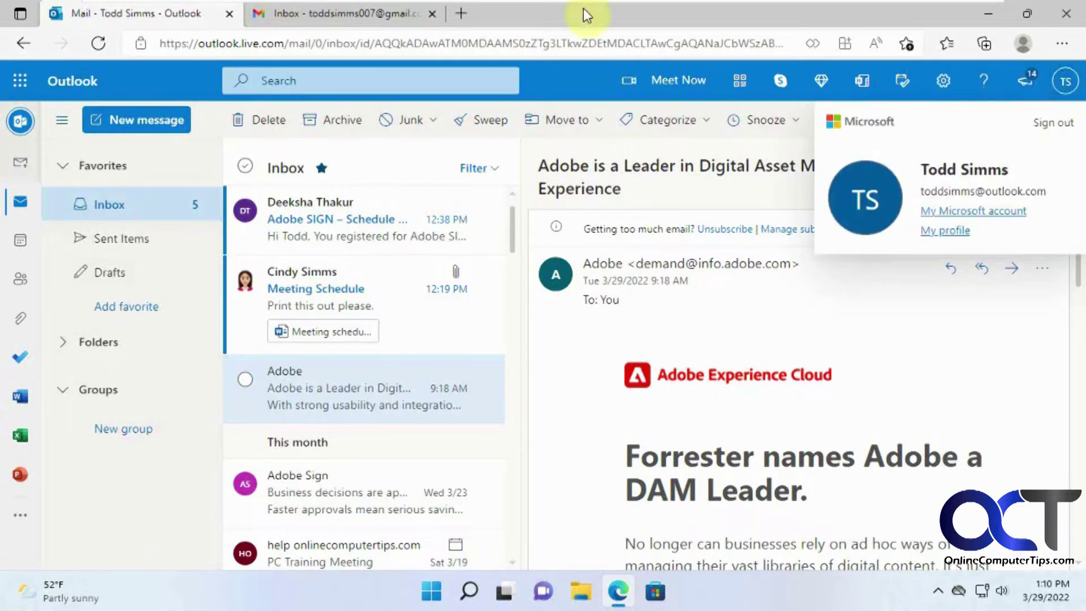
click(357, 14)
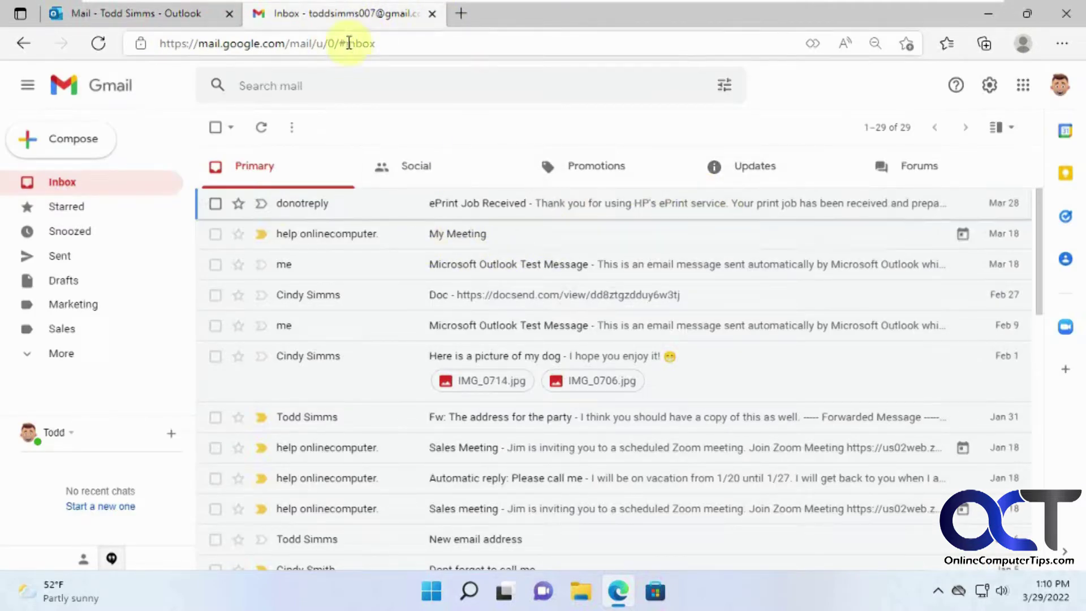
click(175, 17)
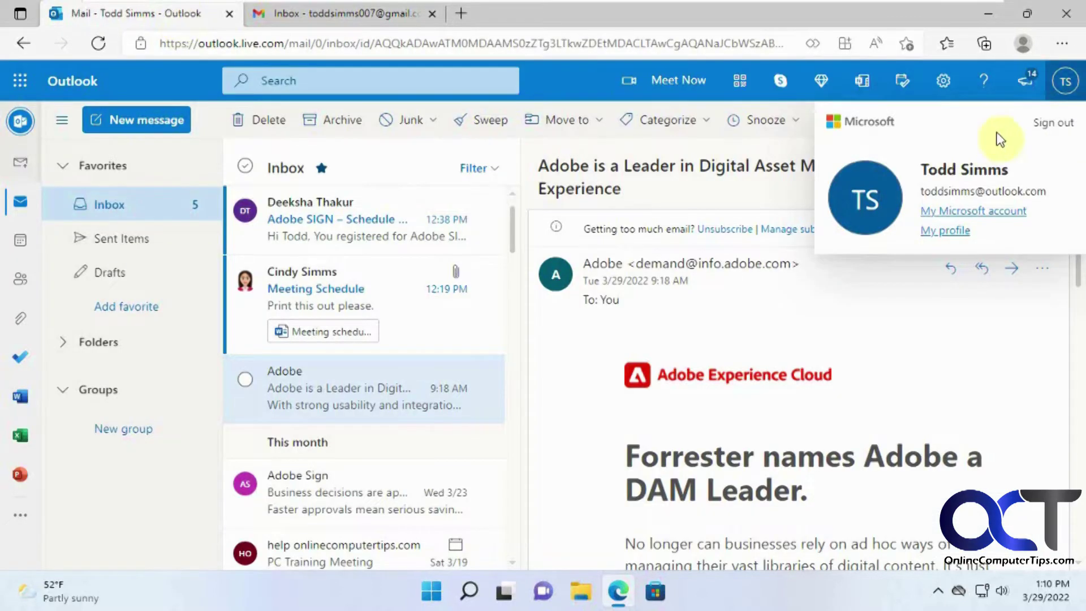
click(970, 333)
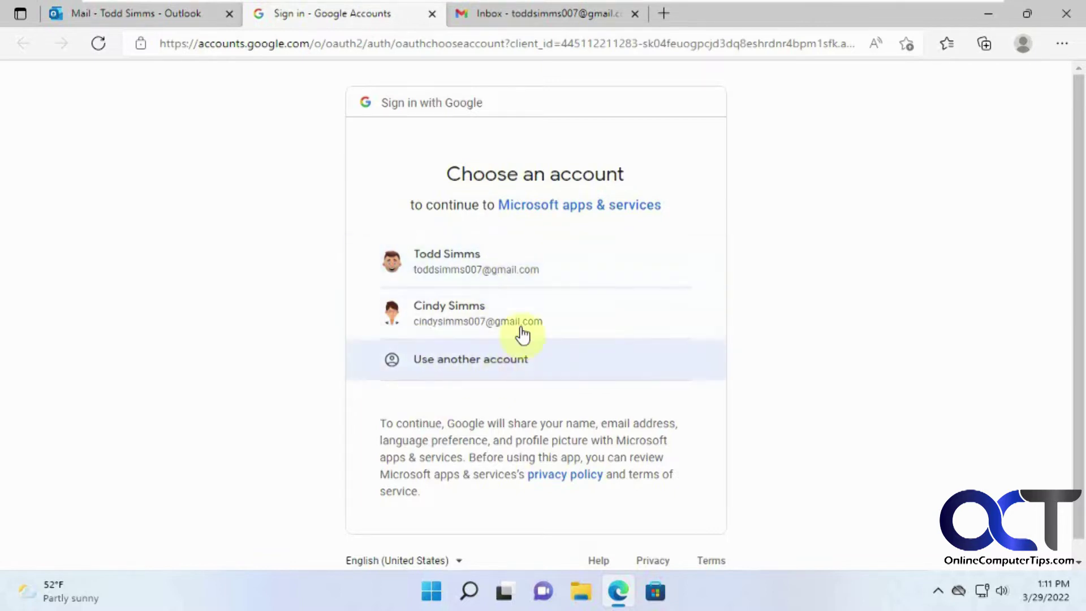
- Choose the Gmail account on Google sign-in and scroll through the Microsoft access consent page
click(502, 268)
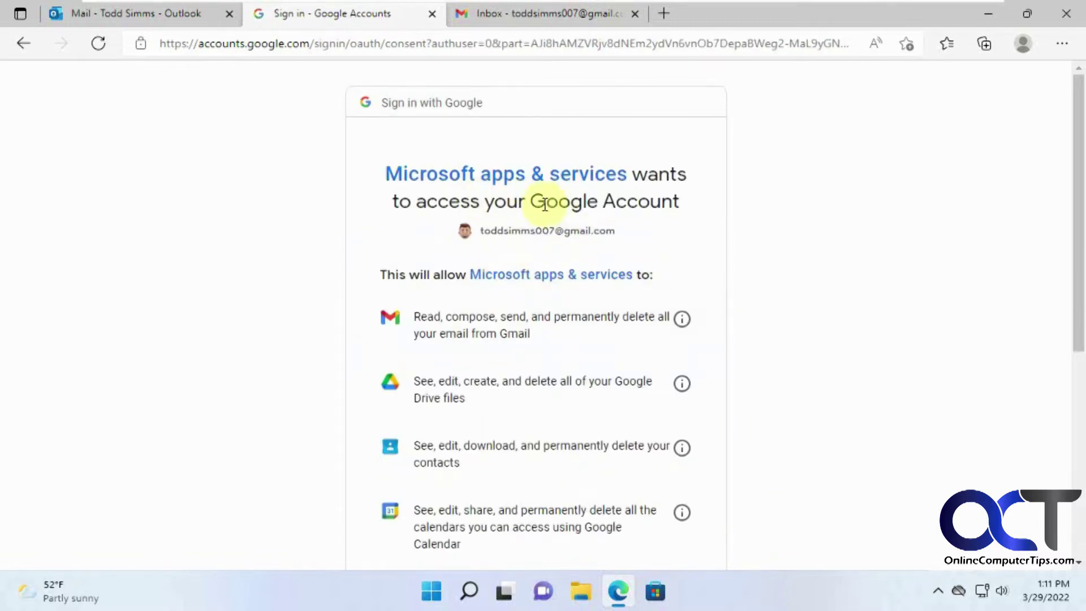
scroll(603, 290, down, 1)
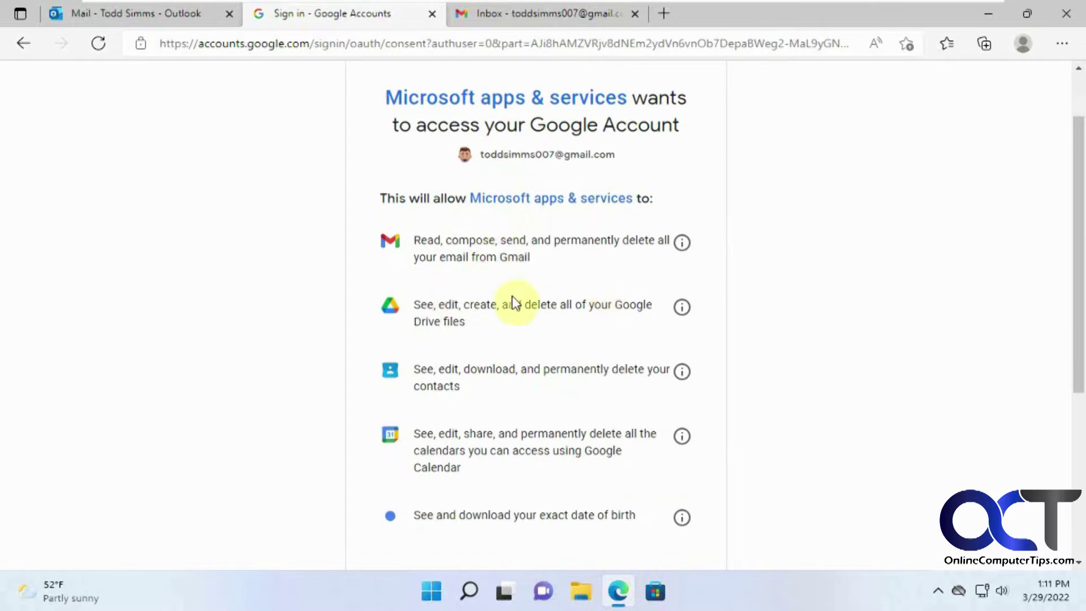
scroll(578, 332, down, 1)
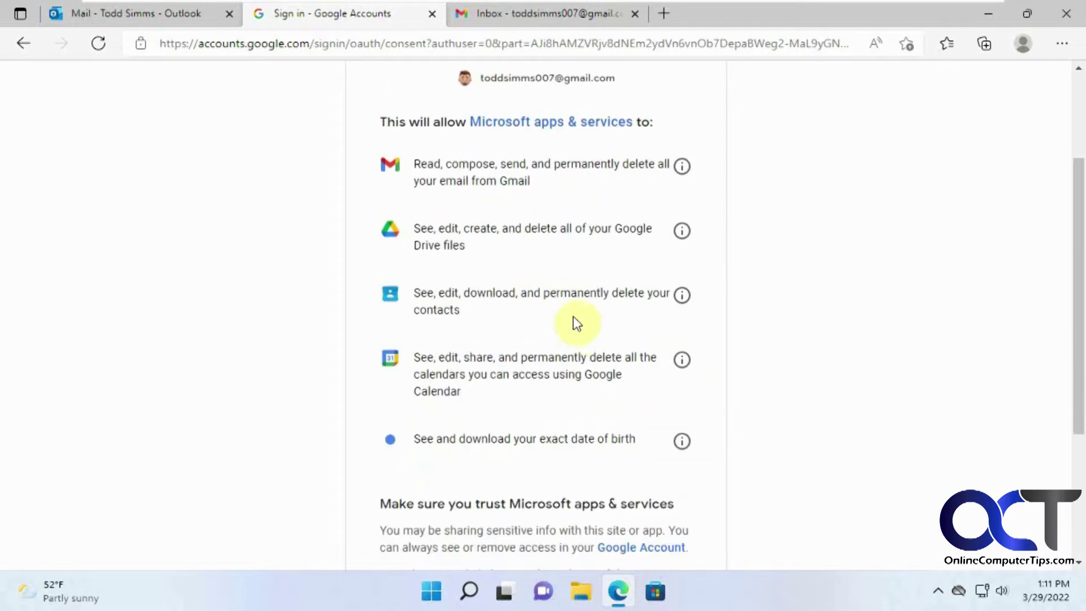
scroll(582, 310, down, 1)
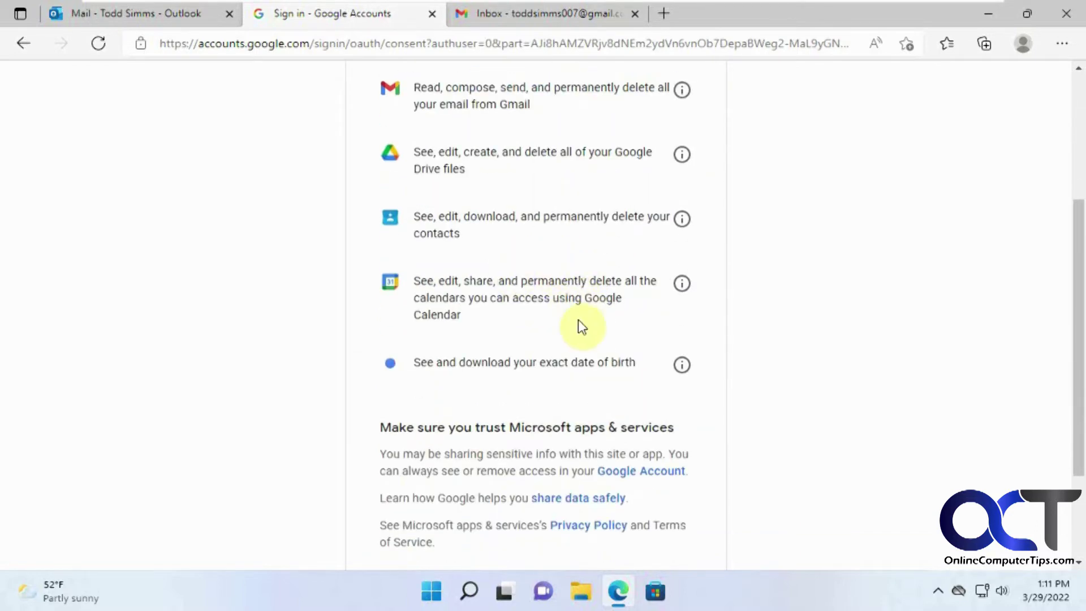
scroll(580, 326, down, 2)
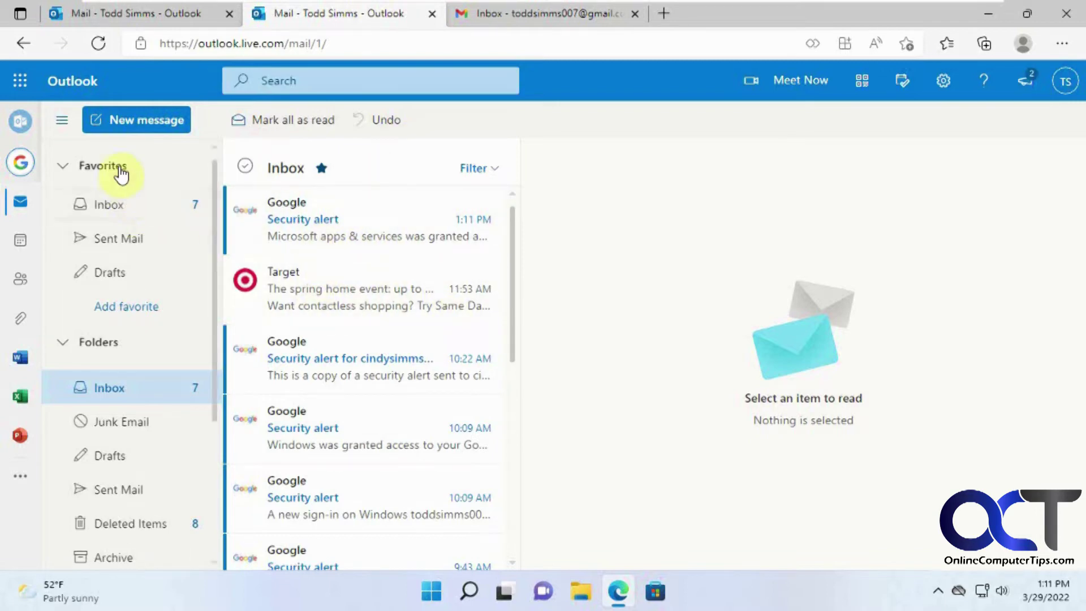
- Open the linked mailbox's Favorites Inbox and compare it with Gmail's Promotions tab
click(129, 207)
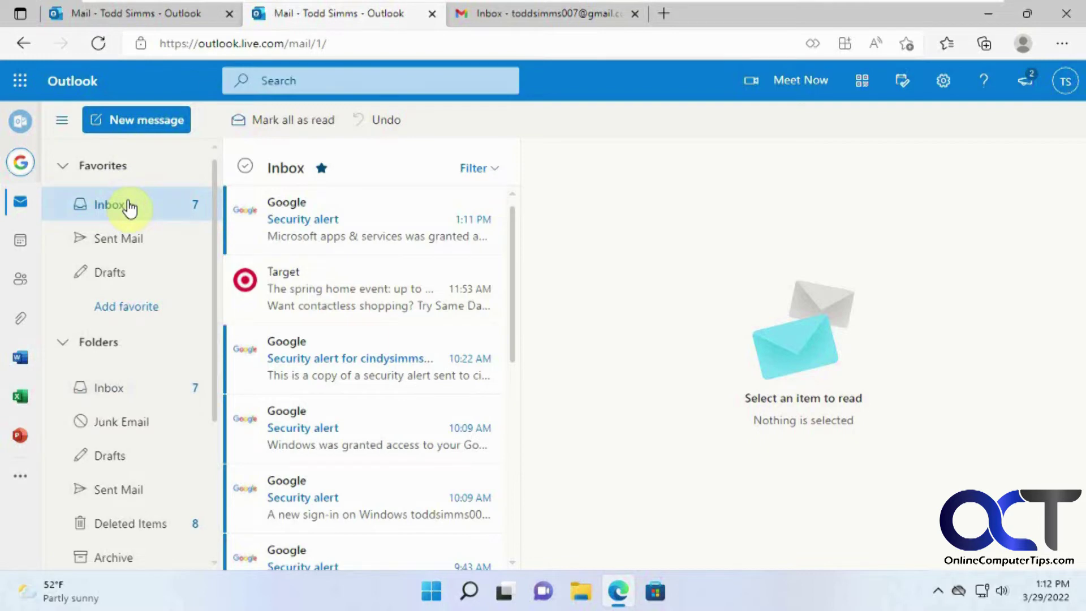
click(574, 20)
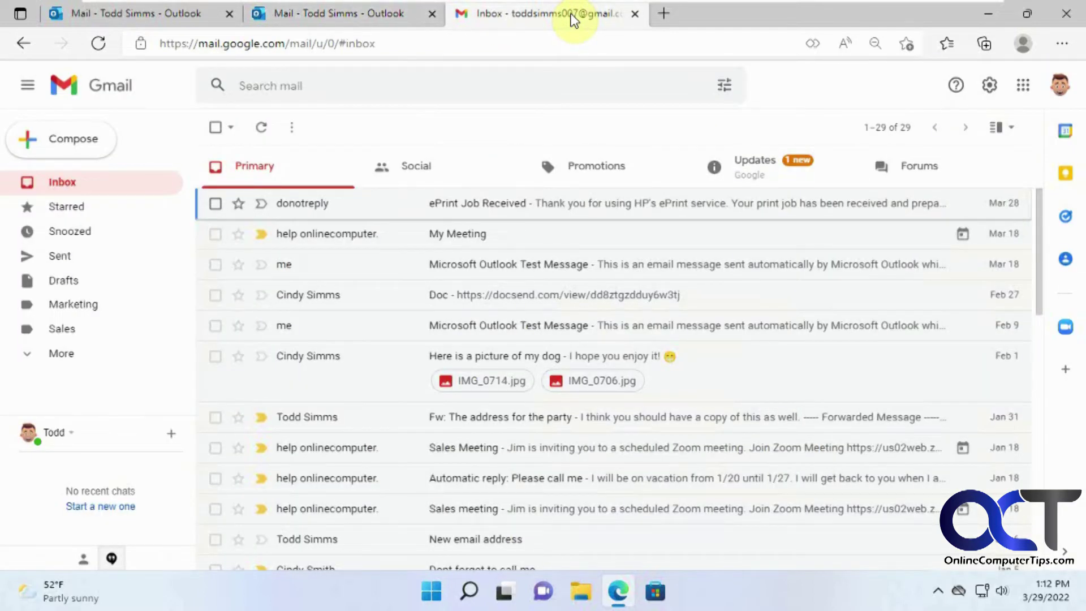
click(380, 17)
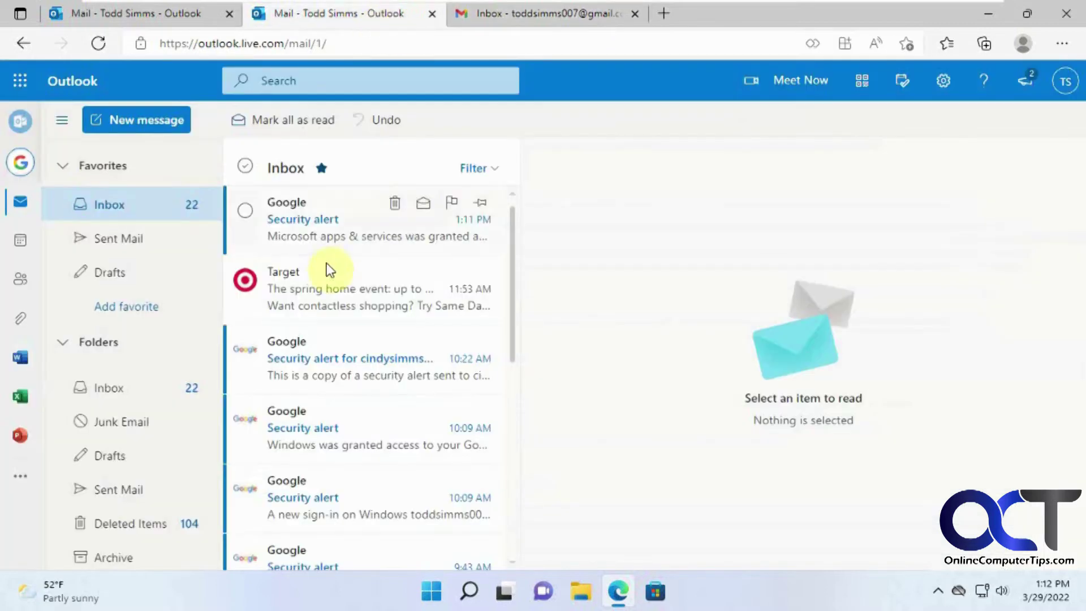
click(518, 16)
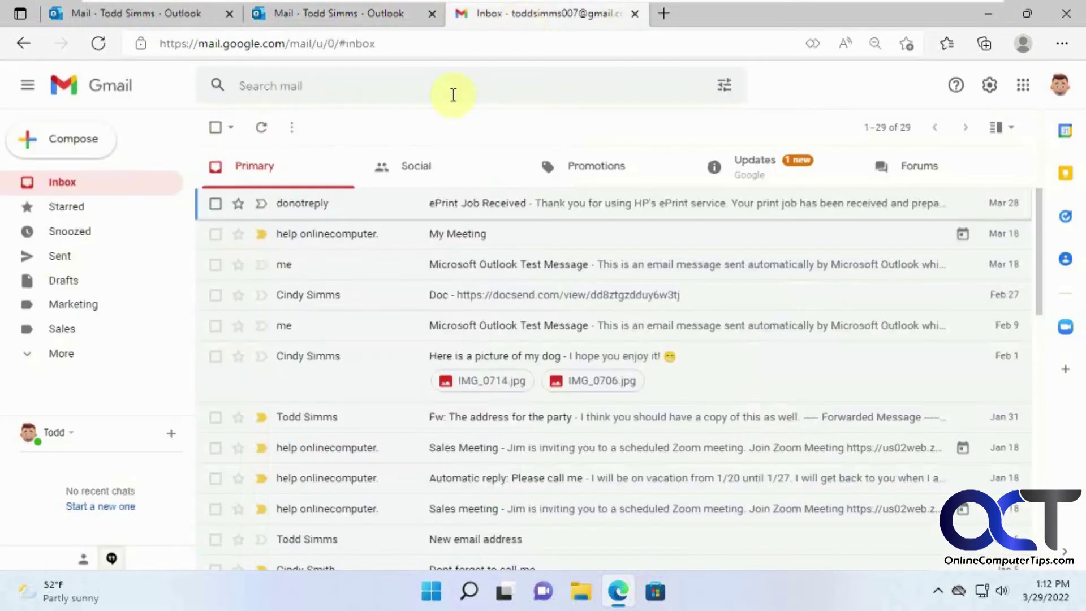
click(594, 168)
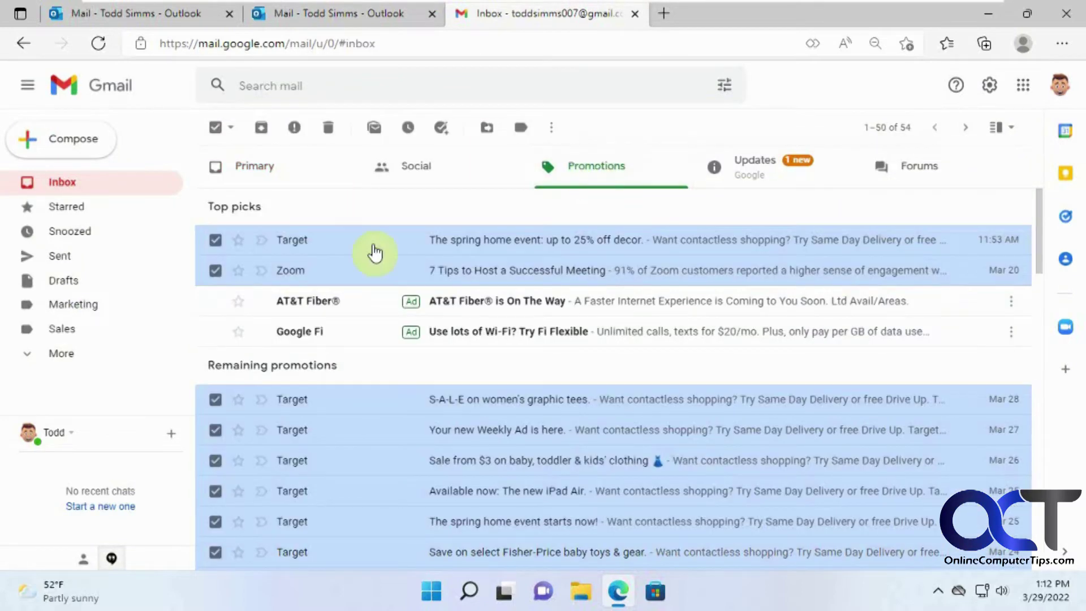
click(215, 128)
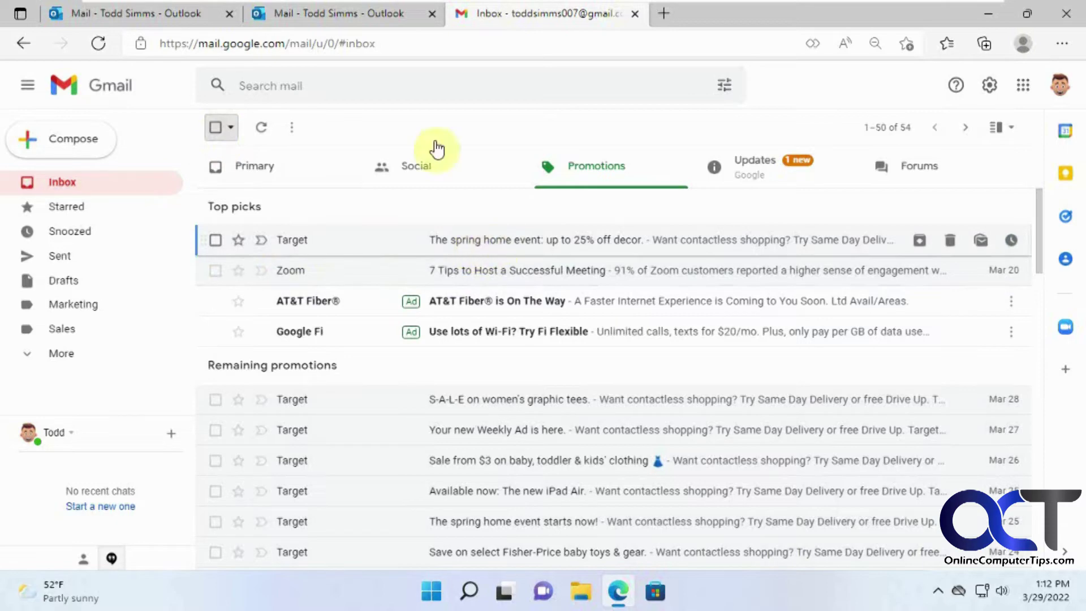
- Open the Target spring home event email in Outlook and compare it against Gmail's Promotions list
click(377, 17)
click(359, 301)
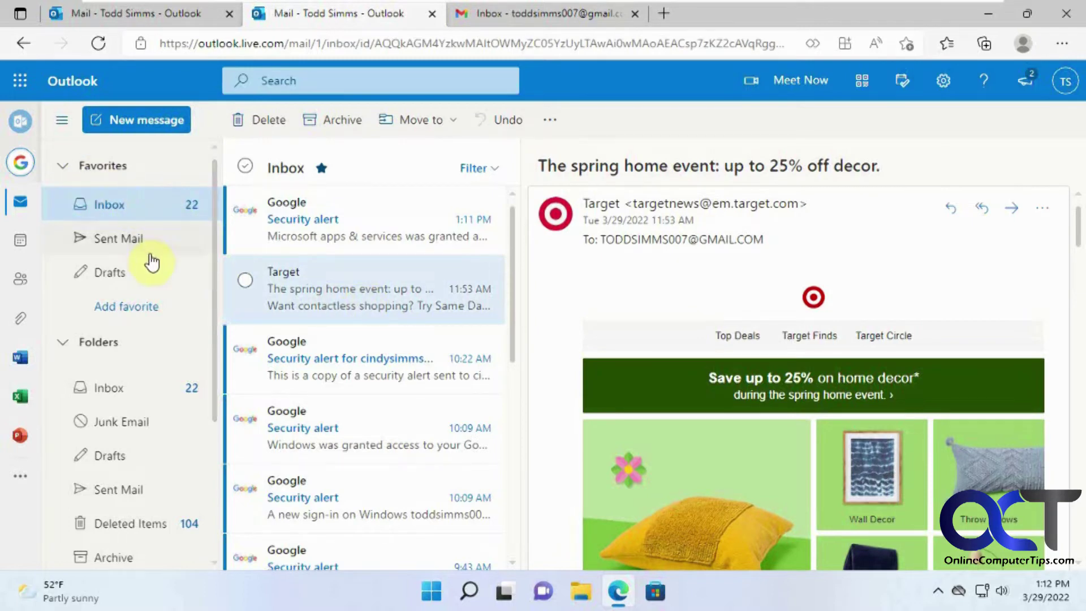
click(521, 17)
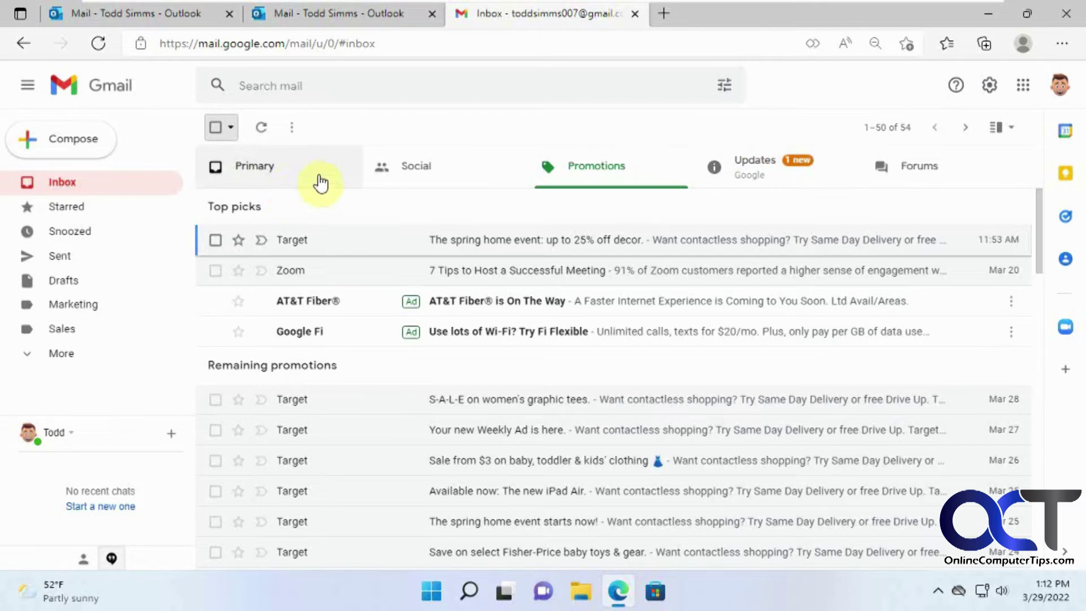
click(395, 24)
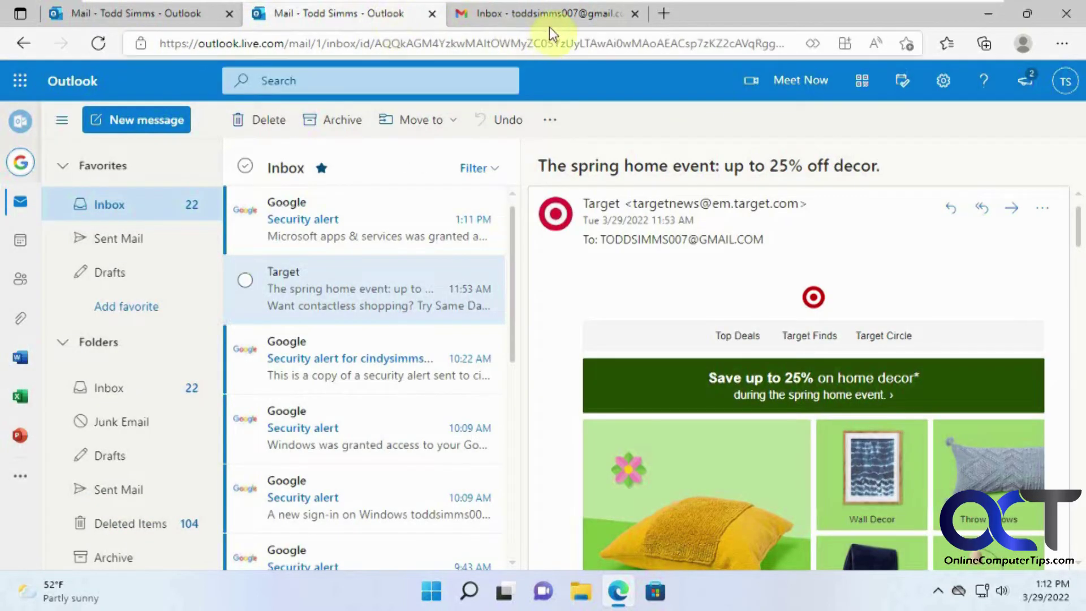
click(548, 26)
click(374, 21)
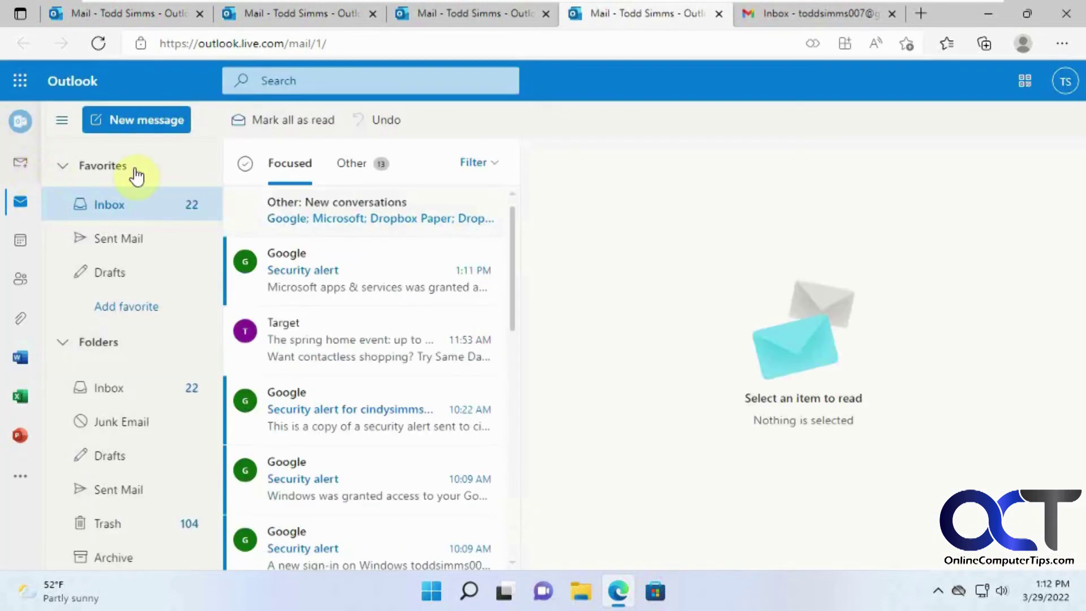
- Compare the linked Gmail mailbox and the main Outlook mailbox across their tabs
click(520, 16)
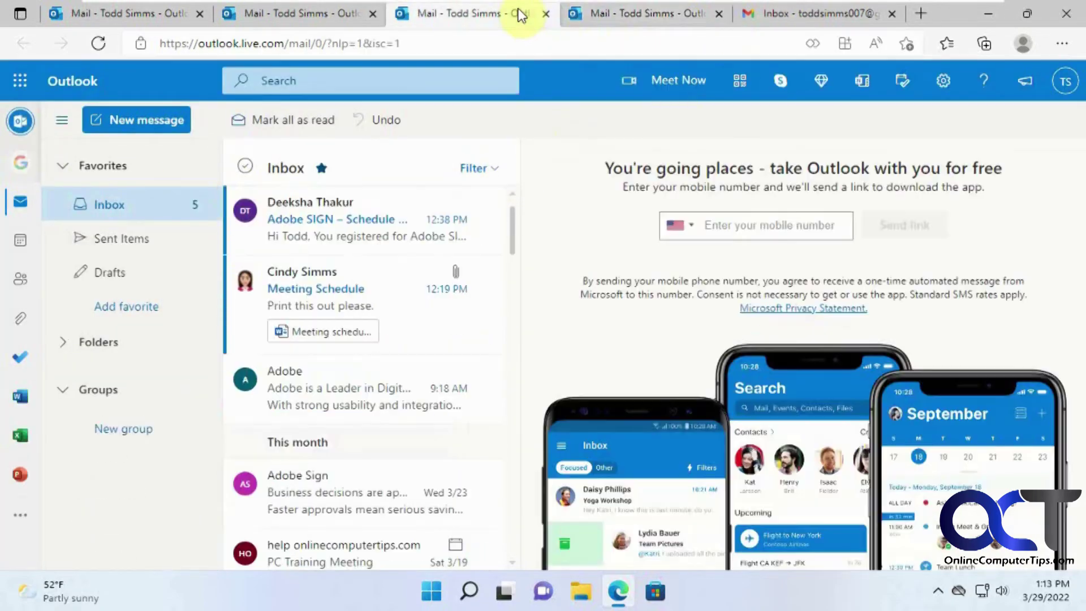
click(315, 14)
click(440, 12)
click(322, 14)
click(449, 13)
click(343, 16)
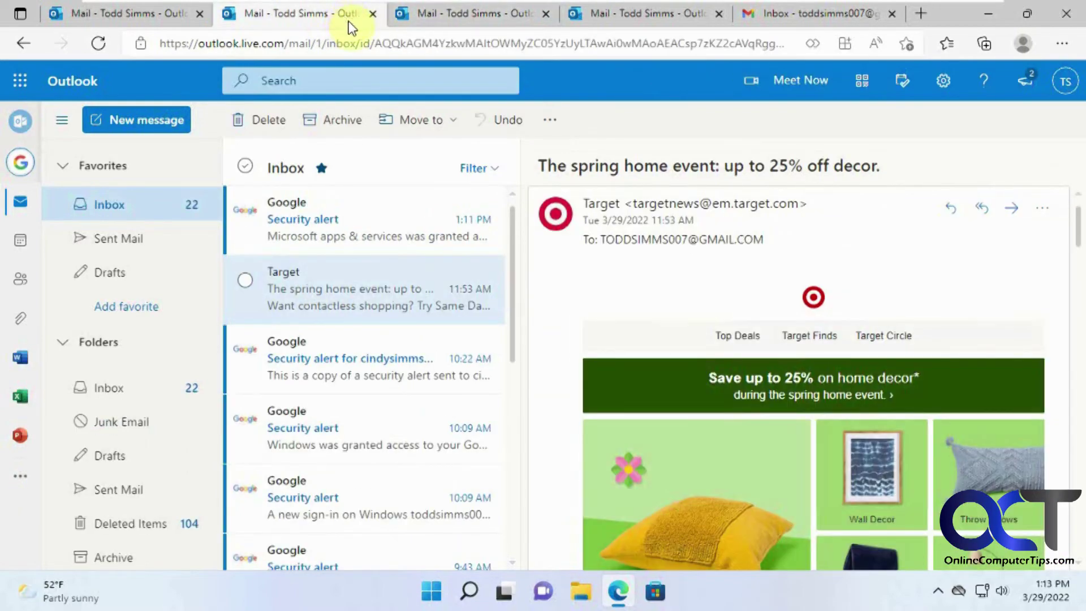
click(413, 15)
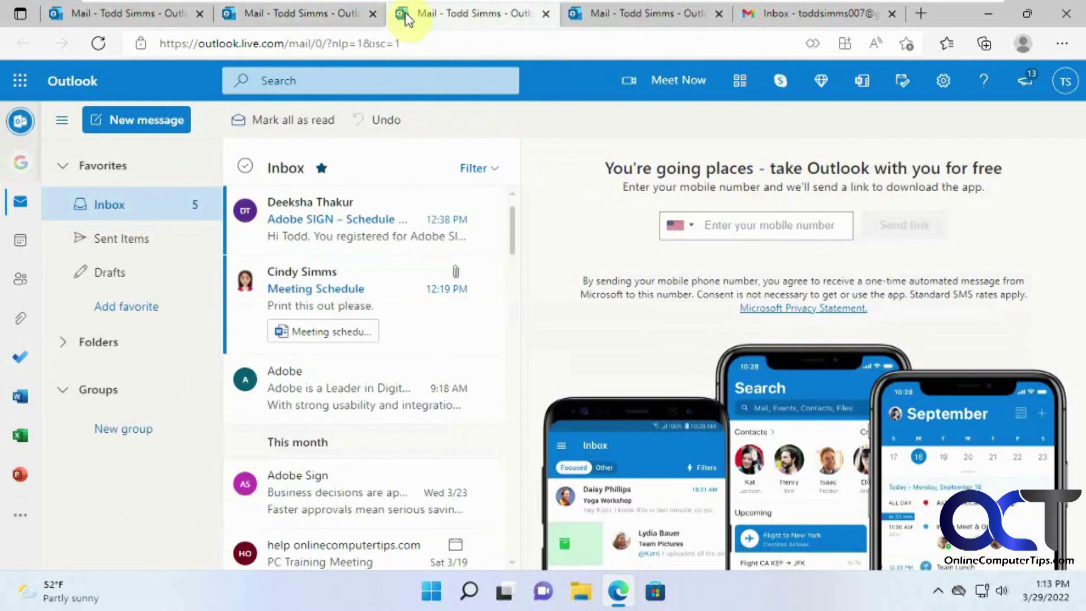
- Settle on the main Outlook mailbox and bring up its quick settings panel
click(327, 16)
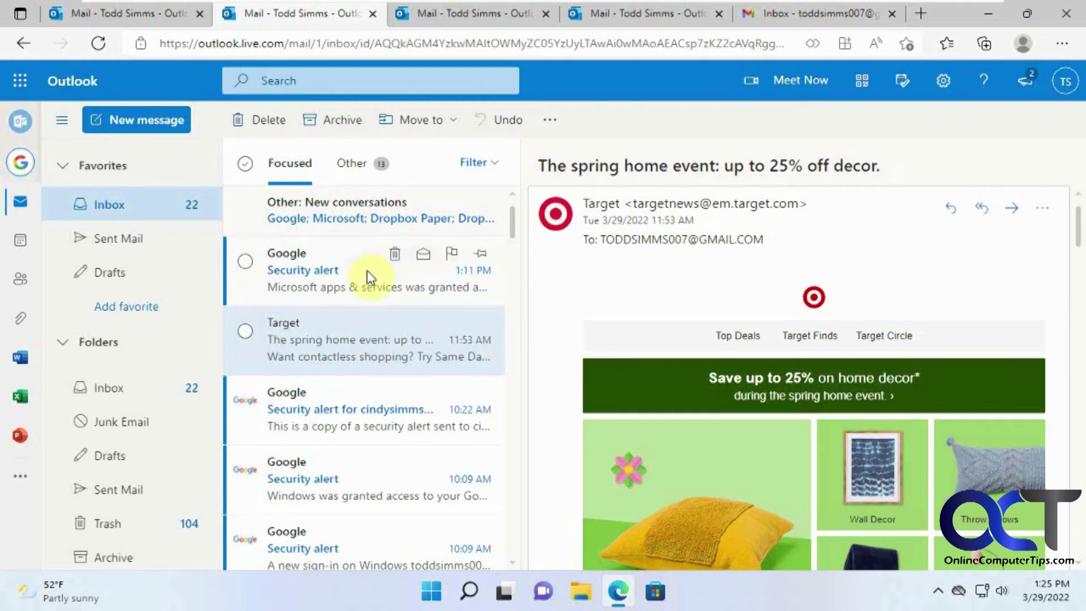
click(447, 18)
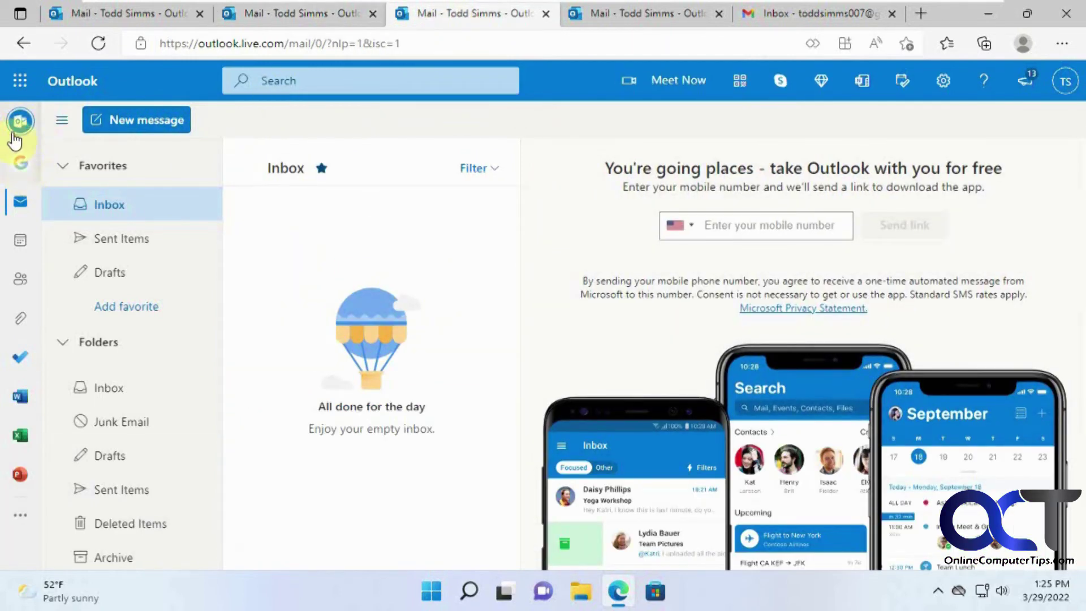
click(944, 91)
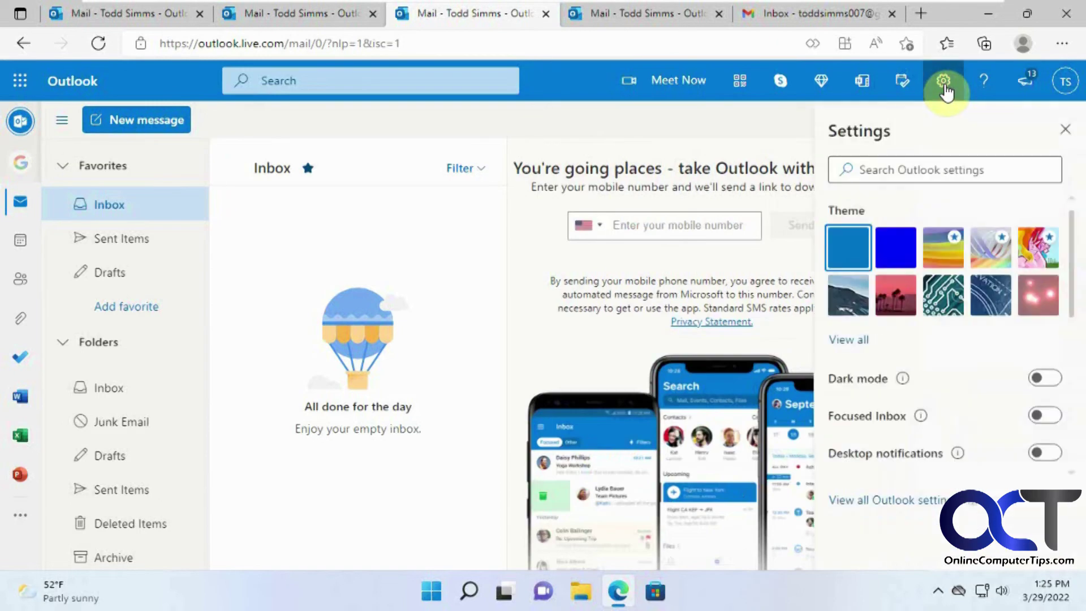
- Delete the Gmail mailbox from this device under Premium > Features, then close settings
click(935, 496)
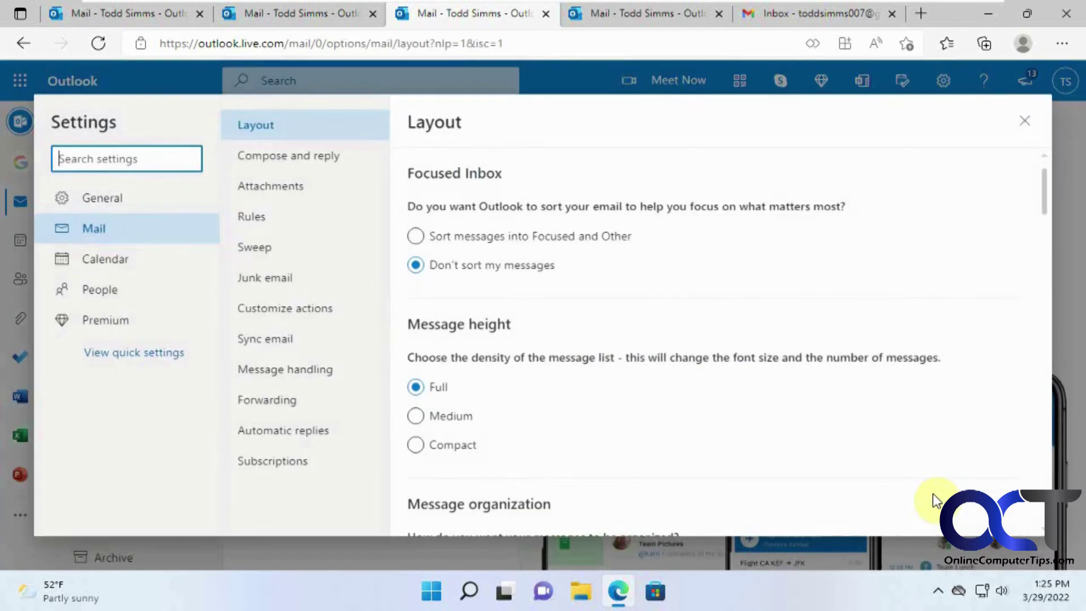
click(121, 329)
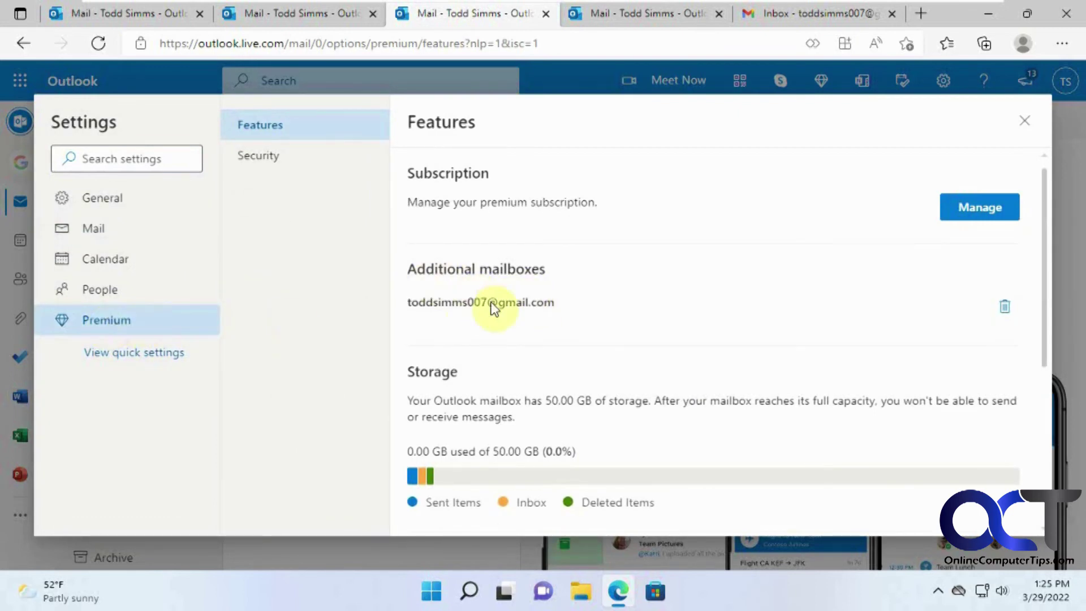
click(1004, 311)
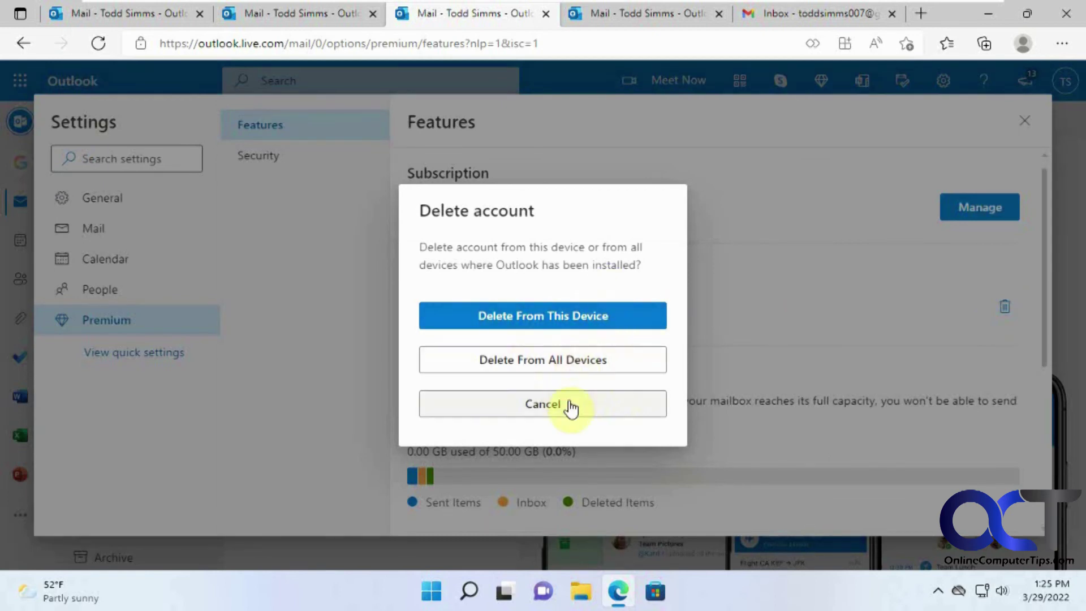
click(557, 318)
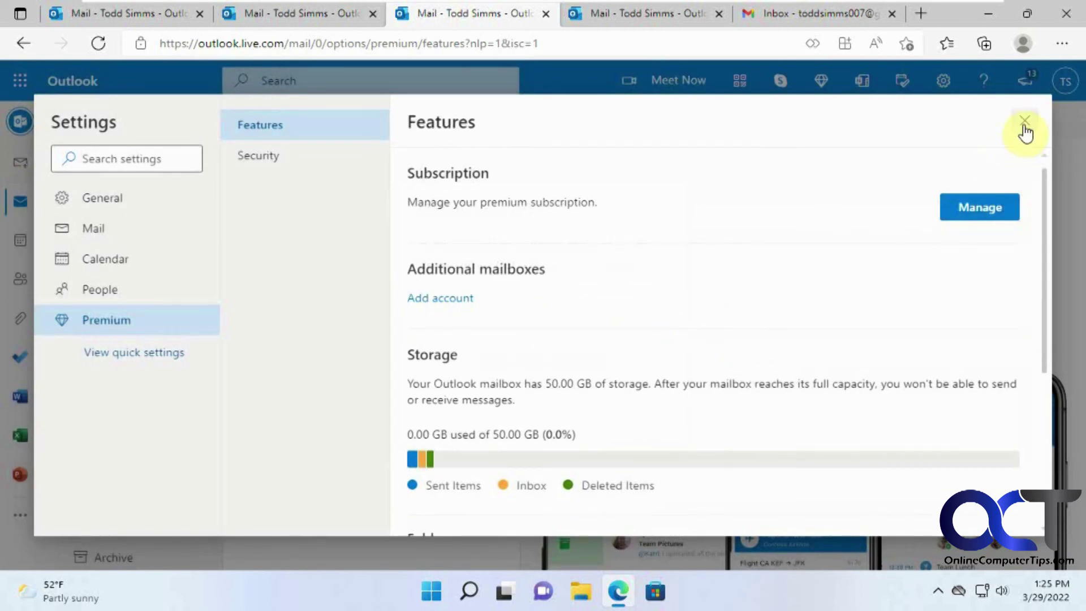
scroll(843, 298, down, 5)
scroll(853, 303, up, 5)
click(1024, 121)
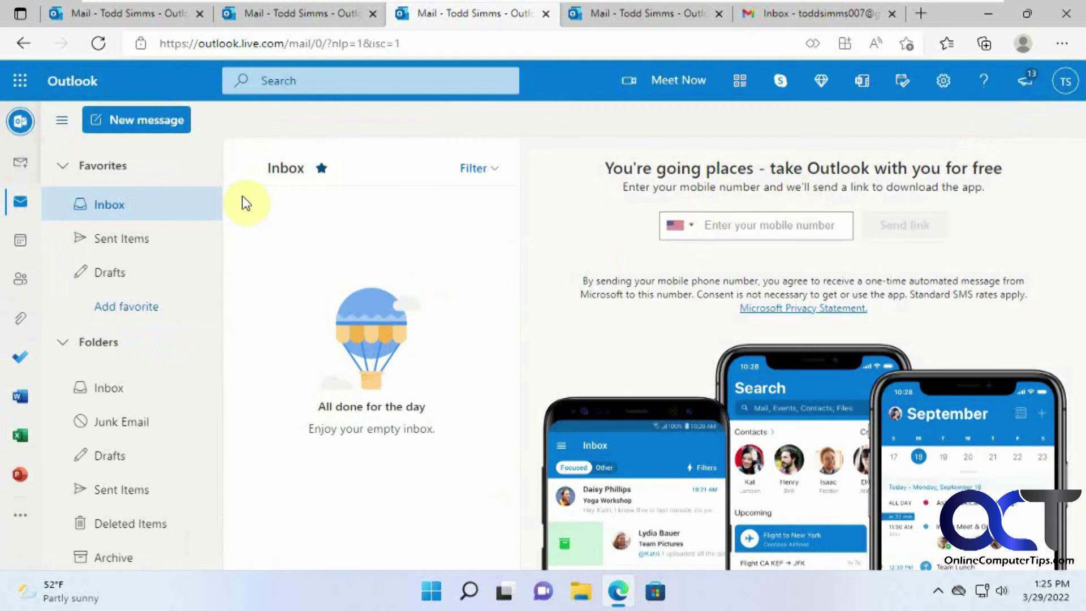